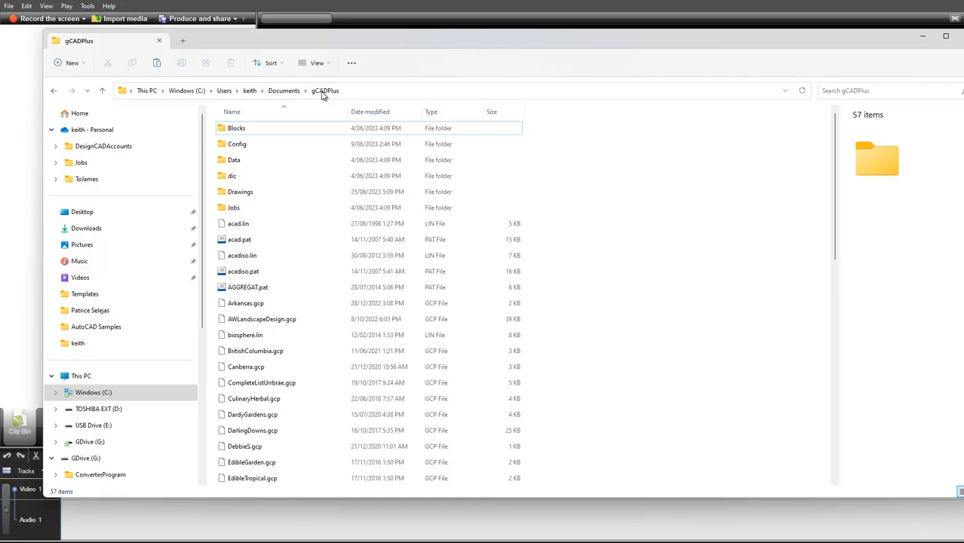
Step: Browse from the gCADPlus documents folder through Jobs and 2023 into the first client folder
double_click(229, 209)
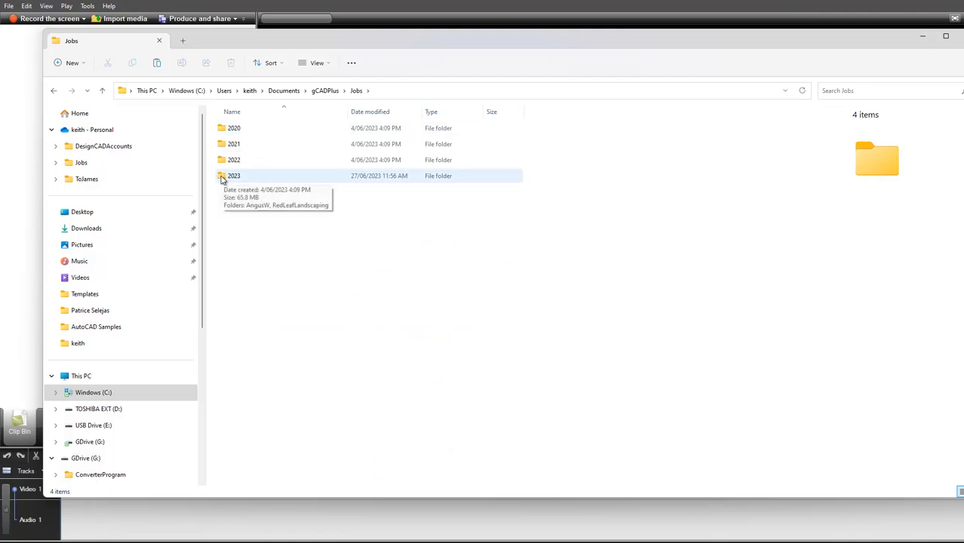
left_click(222, 180)
double_click(223, 179)
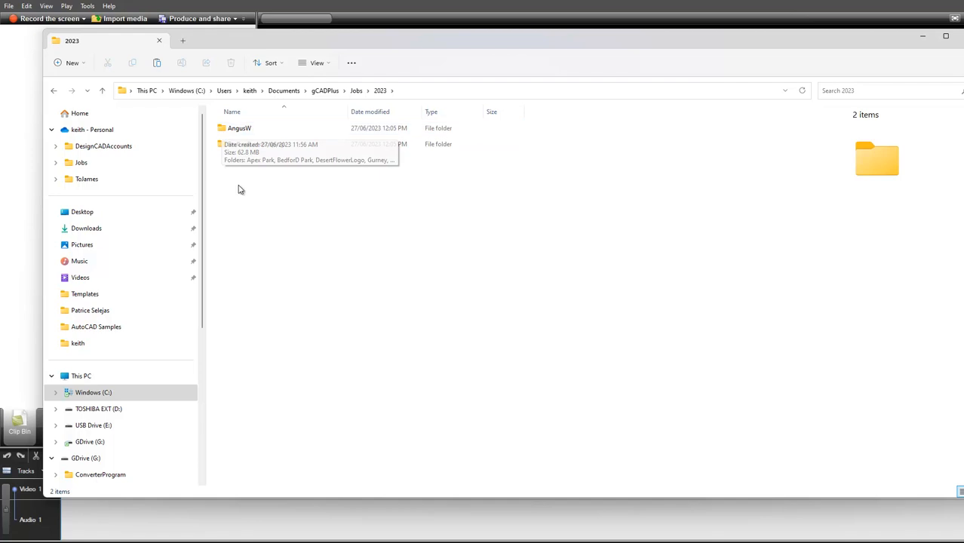
double_click(230, 133)
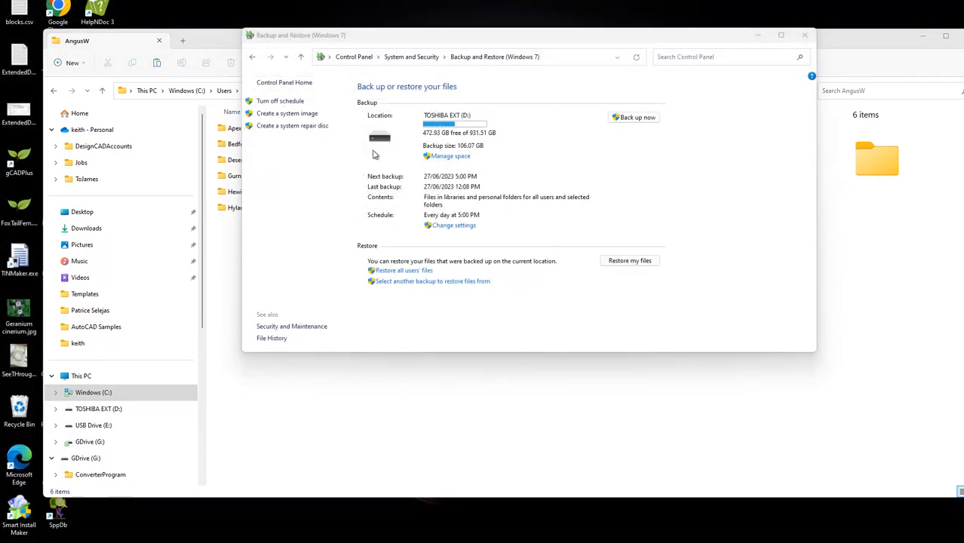
Step: Change the backup settings, using TOSHIBA EXT (D:) as the destination and the "Let me choose" option for what to back up
mouse_move(375, 541)
left_click(467, 231)
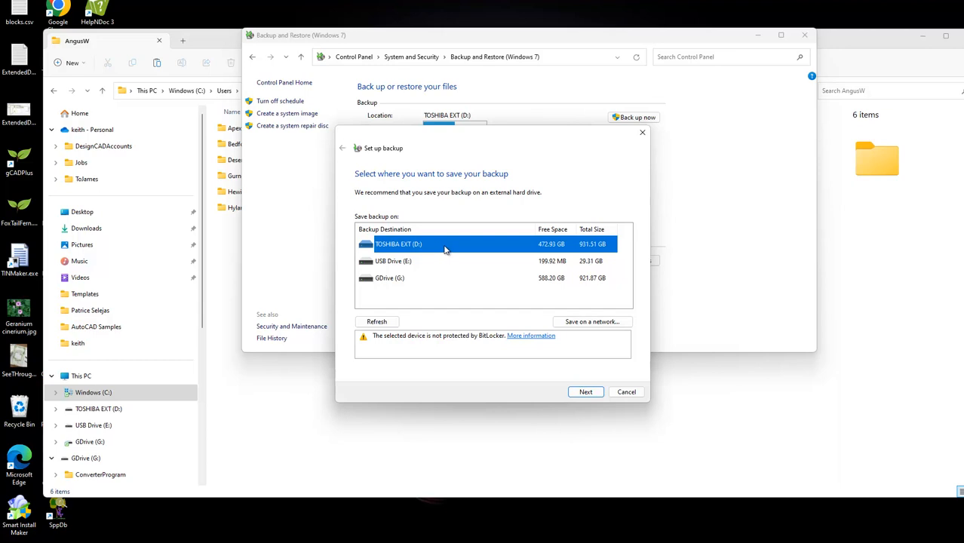
left_click(584, 394)
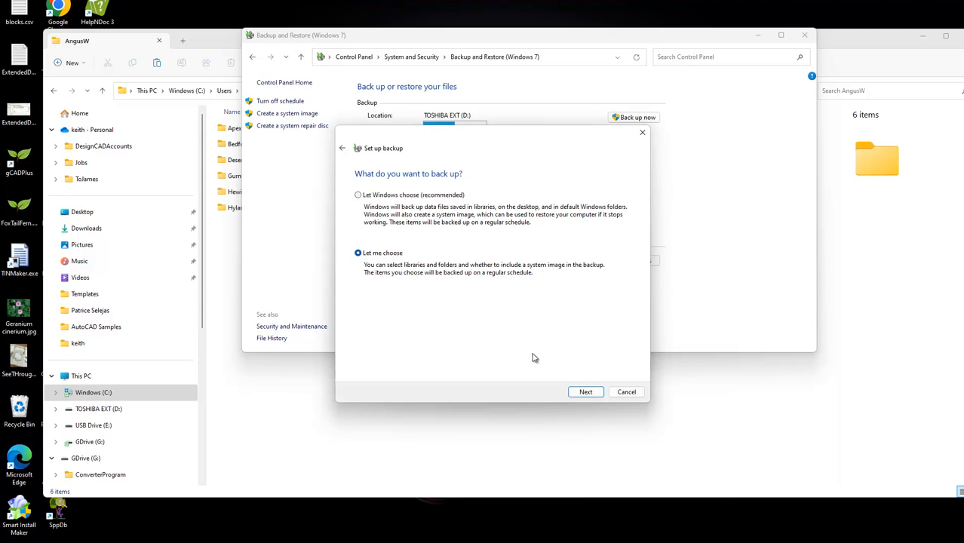
left_click(591, 395)
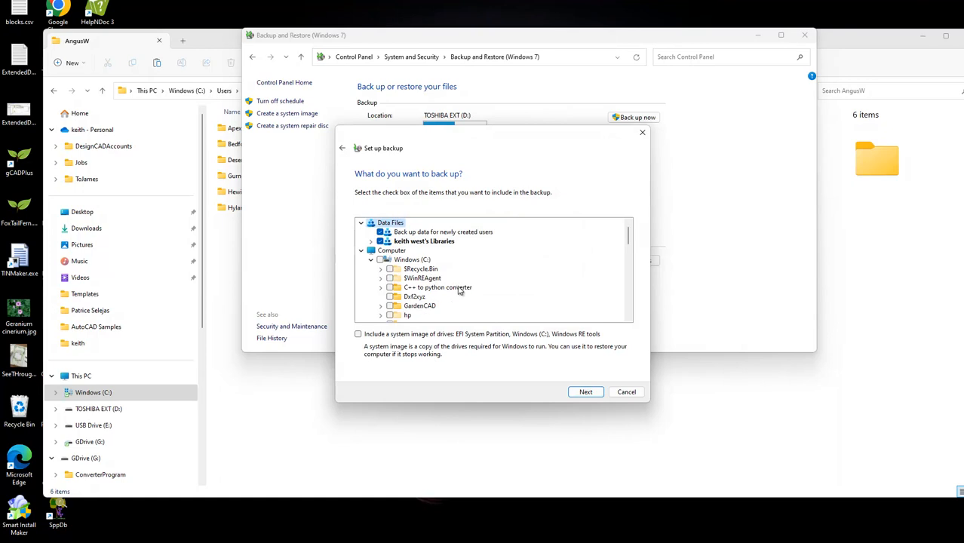
Step: Expand the gCADPlus folder under the user's Documents on drive C: in the list of backup items
scroll(464, 287, "down", 1)
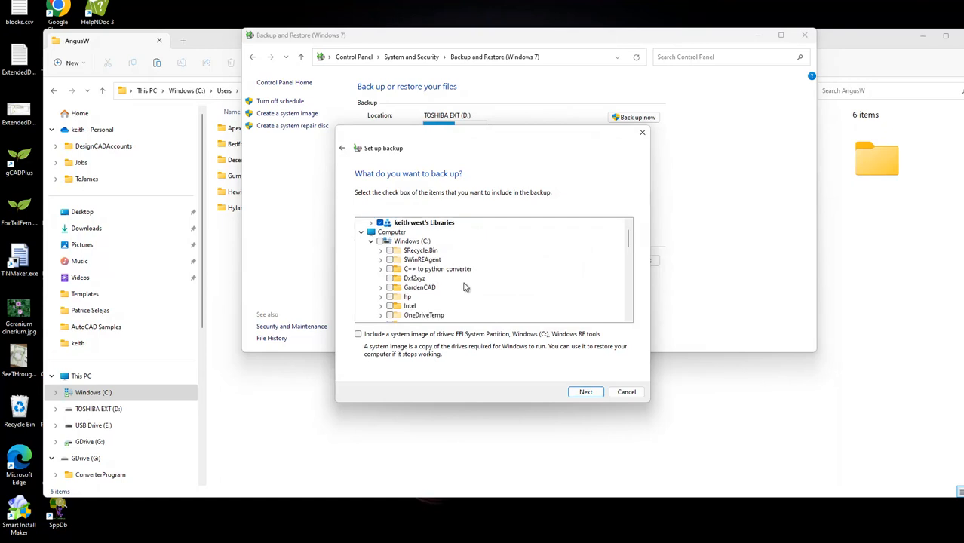
scroll(468, 285, "down", 2)
scroll(487, 282, "down", 1)
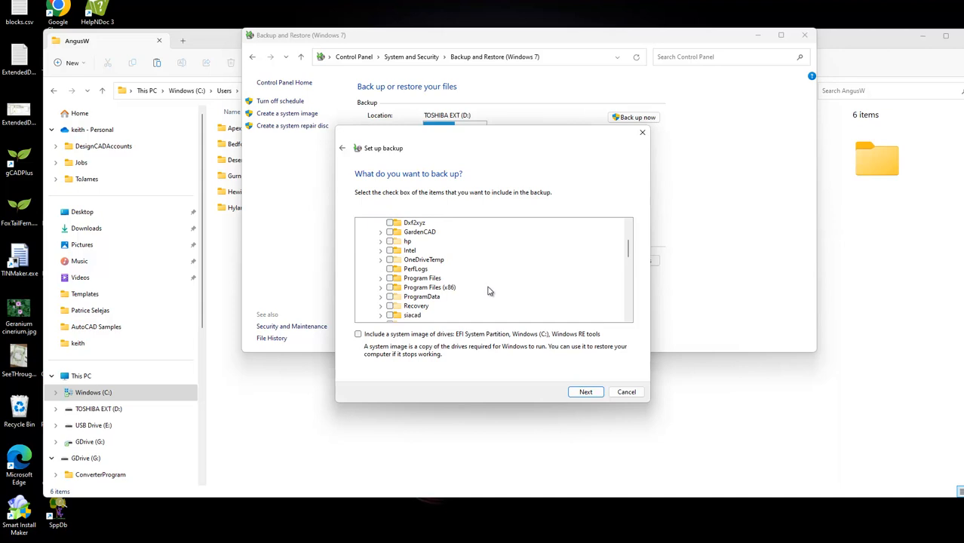
scroll(490, 295, "down", 4)
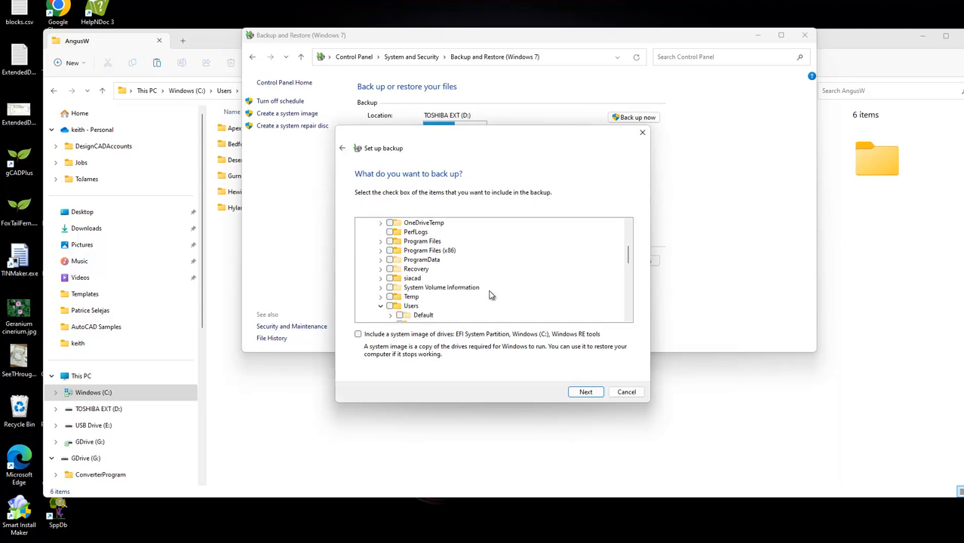
scroll(489, 295, "down", 1)
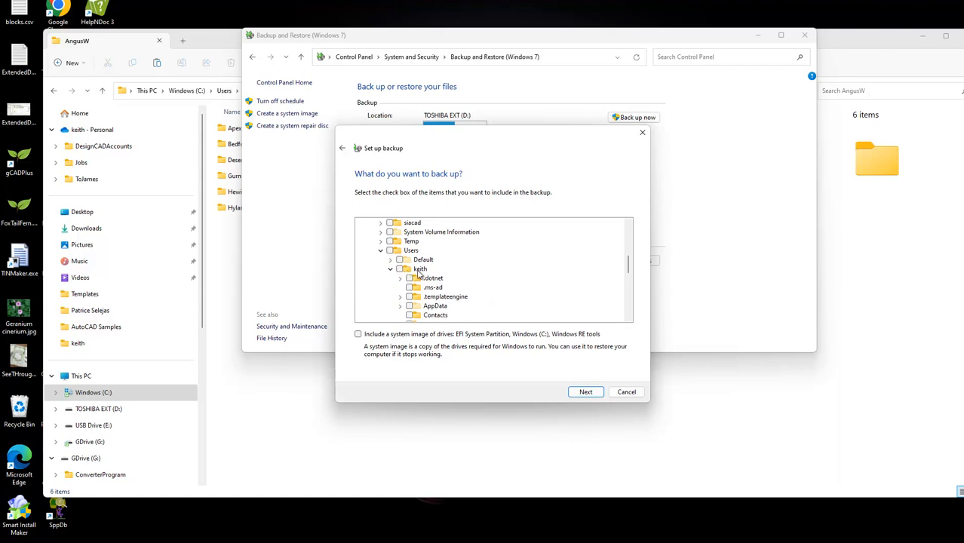
scroll(480, 284, "down", 1)
scroll(480, 284, "down", 3)
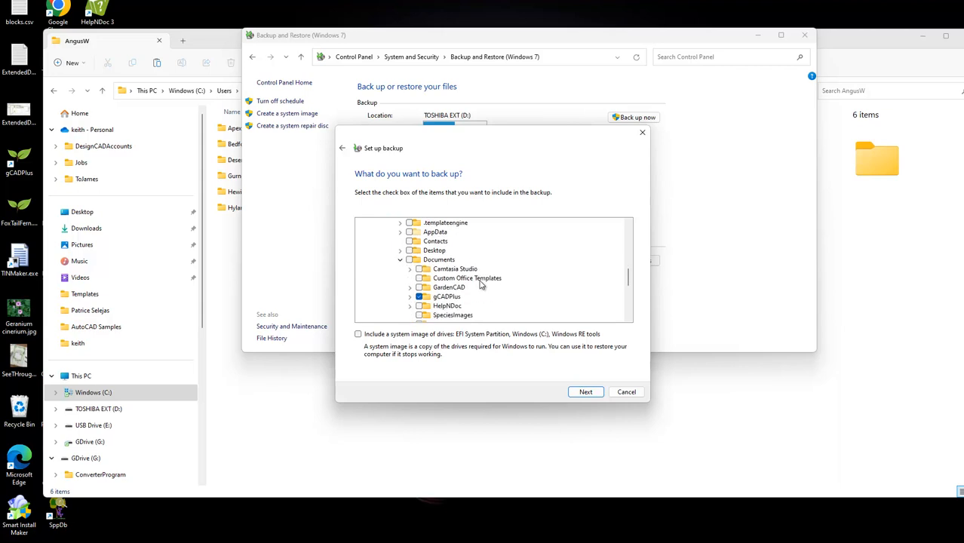
scroll(490, 277, "down", 2)
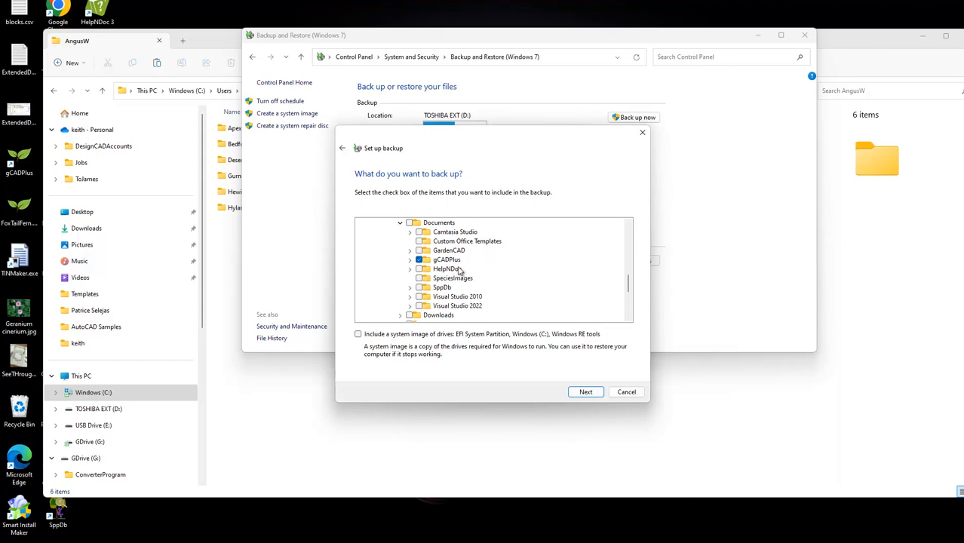
left_click(410, 260)
scroll(522, 287, "down", 1)
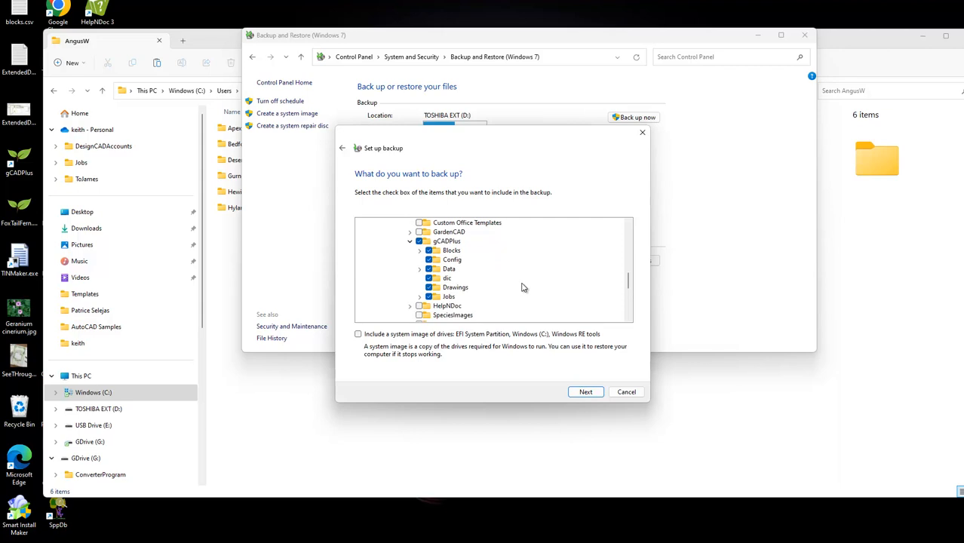
Step: Exclude the Blocks, Config, Data, dic and Drawings subfolders of gCADPlus from the backup, leaving Jobs included
left_click(429, 250)
left_click(429, 259)
left_click(428, 269)
left_click(428, 278)
left_click(428, 288)
scroll(556, 300, "down", 2)
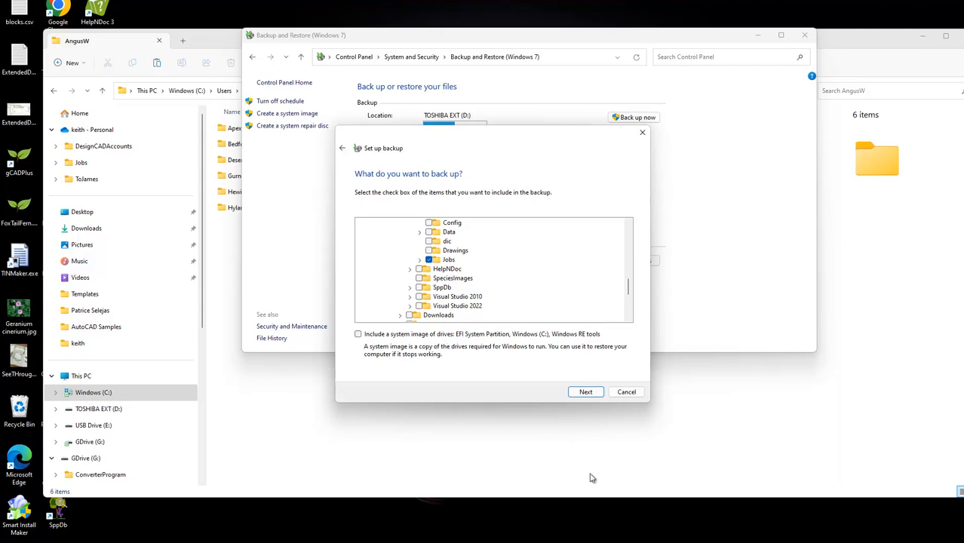
Step: Accept the chosen backup items, save the backup settings and minimize the Backup and Restore window
left_click(589, 397)
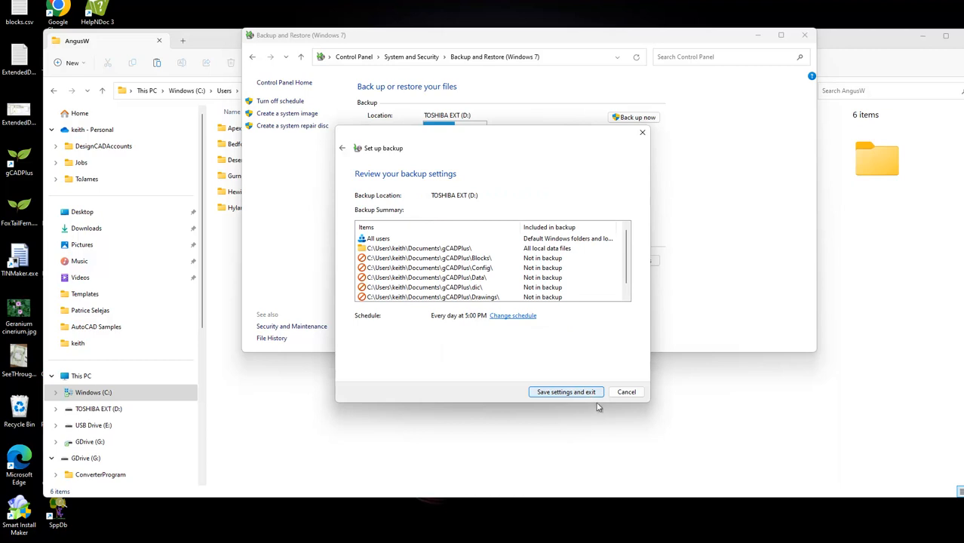
left_click(590, 397)
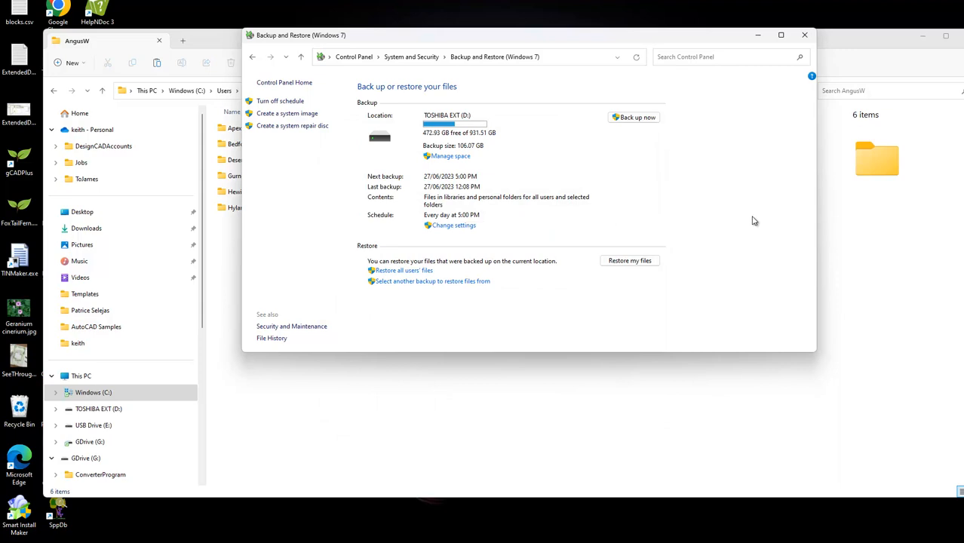
left_click(757, 36)
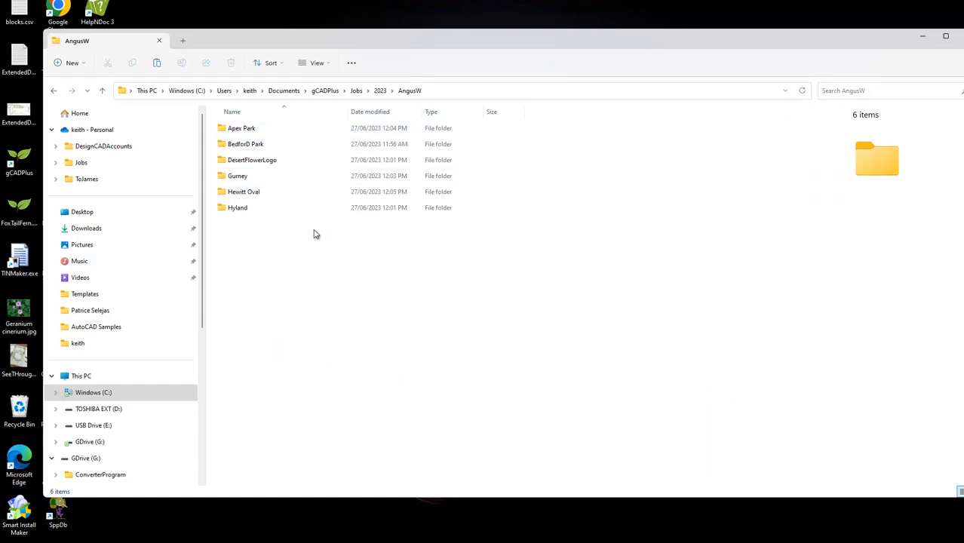
Step: Go back to the 2023 jobs and open the RedLeafLandscaping project folder that holds the SingleHouseSite drawing
left_click(377, 92)
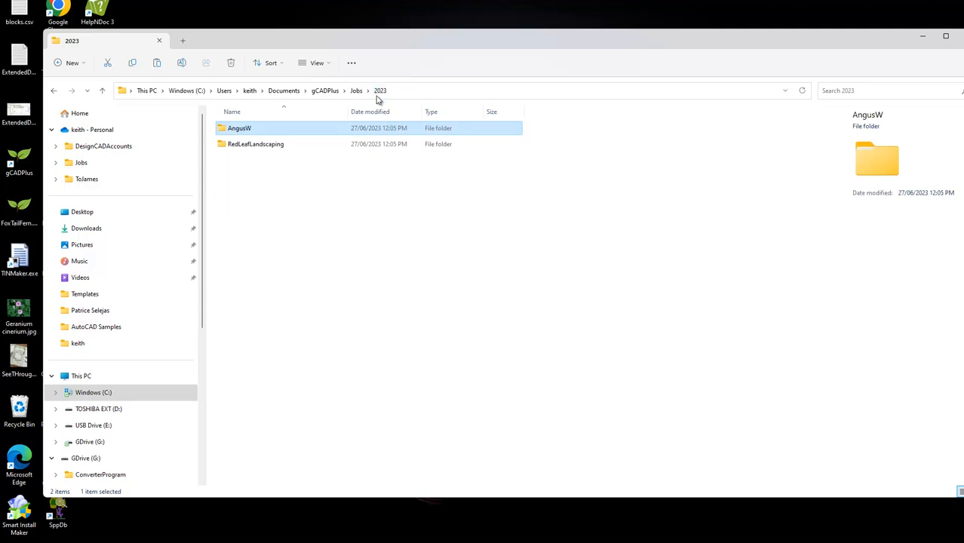
double_click(232, 148)
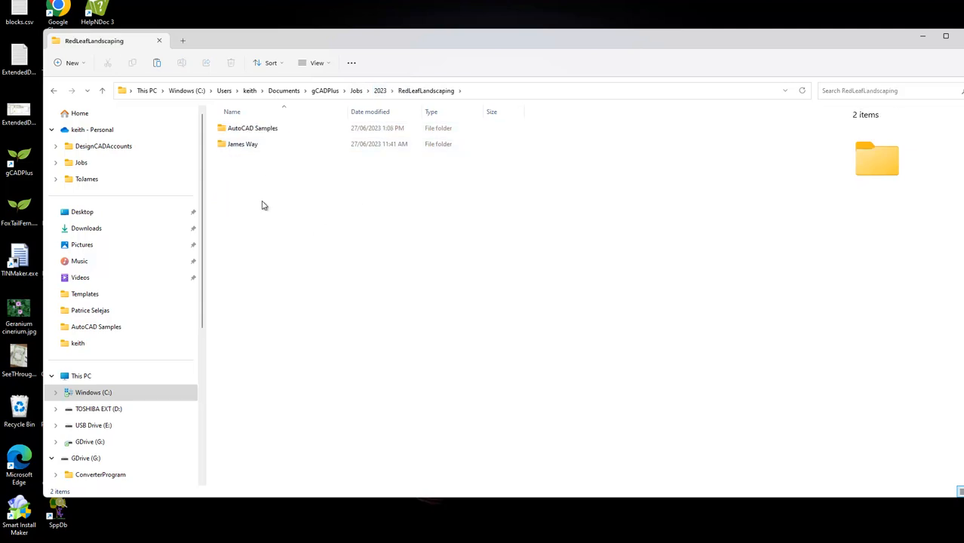
double_click(241, 145)
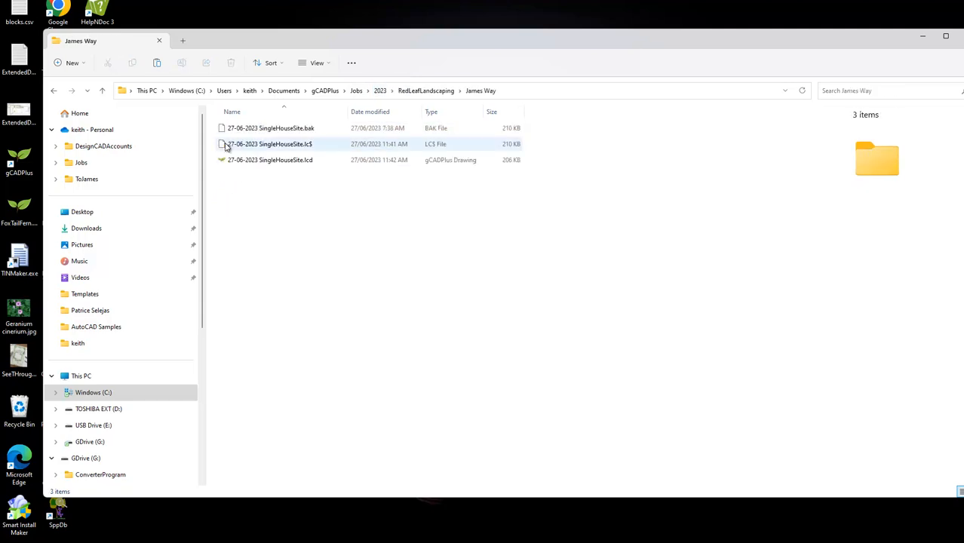
Step: Show the previous versions of 27-06-2023 SingleHouseSite.lcd and widen the name column in the version list
left_click(288, 162)
right_click(289, 163)
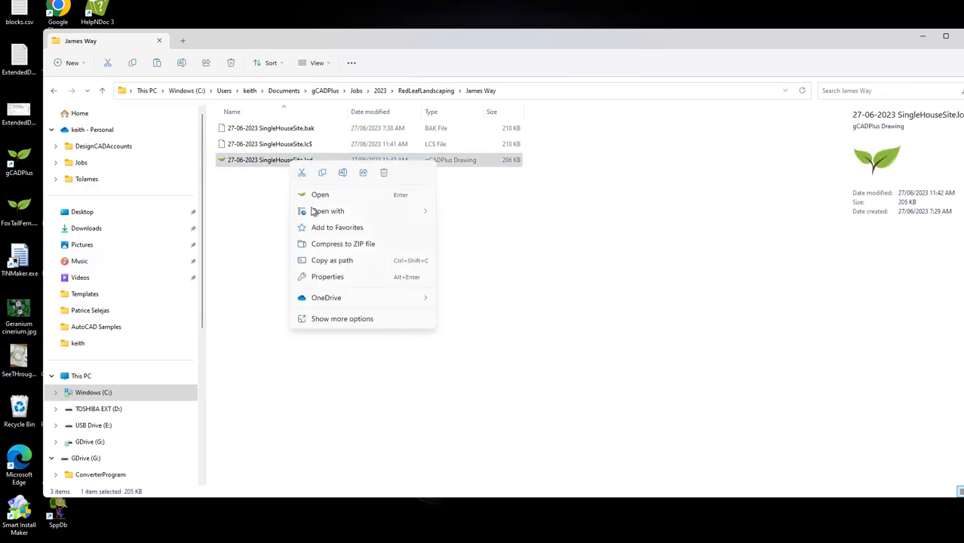
left_click(349, 320)
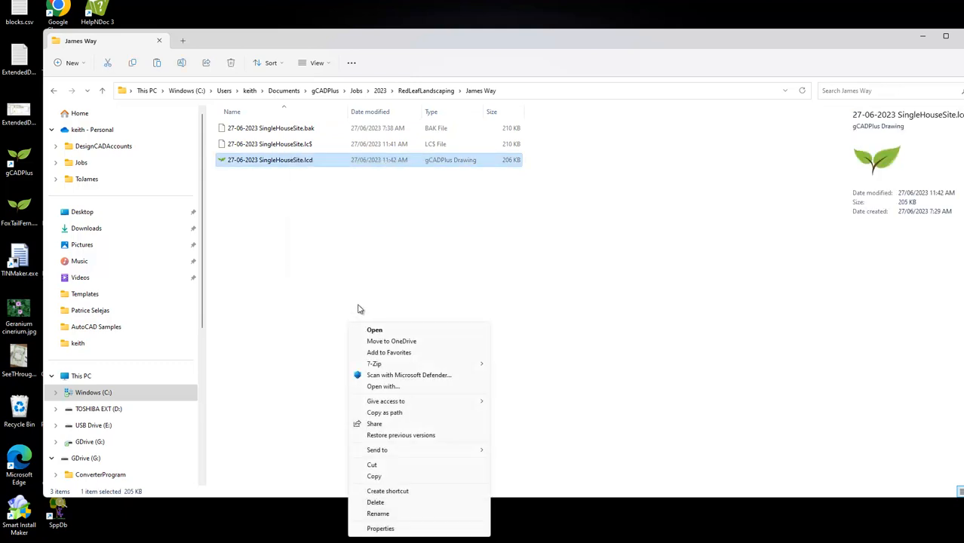
left_click(422, 437)
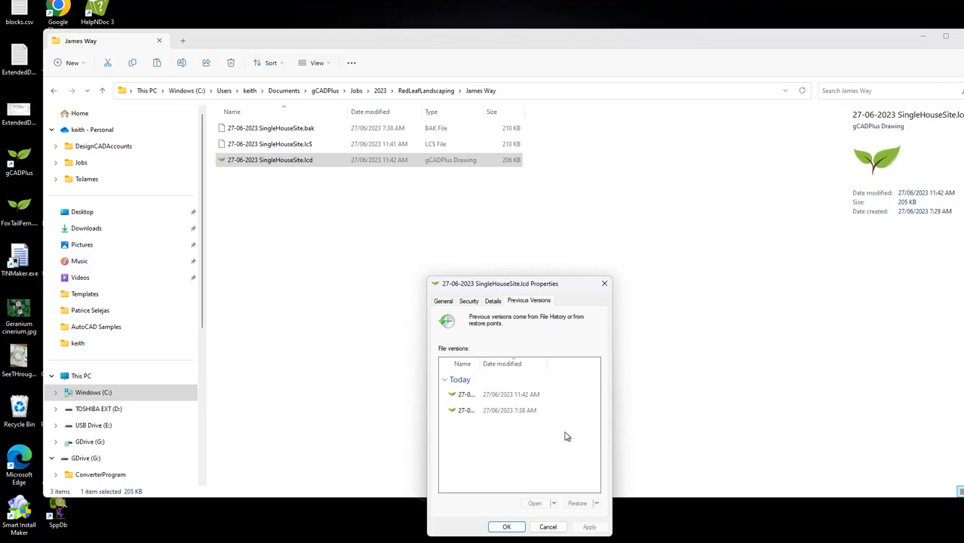
left_click_drag(481, 364, 535, 368)
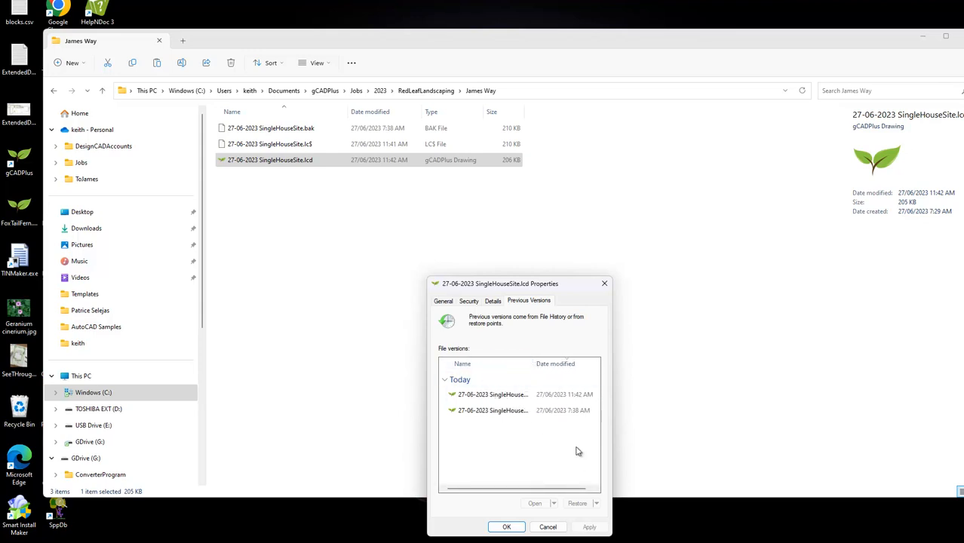
left_click(579, 415)
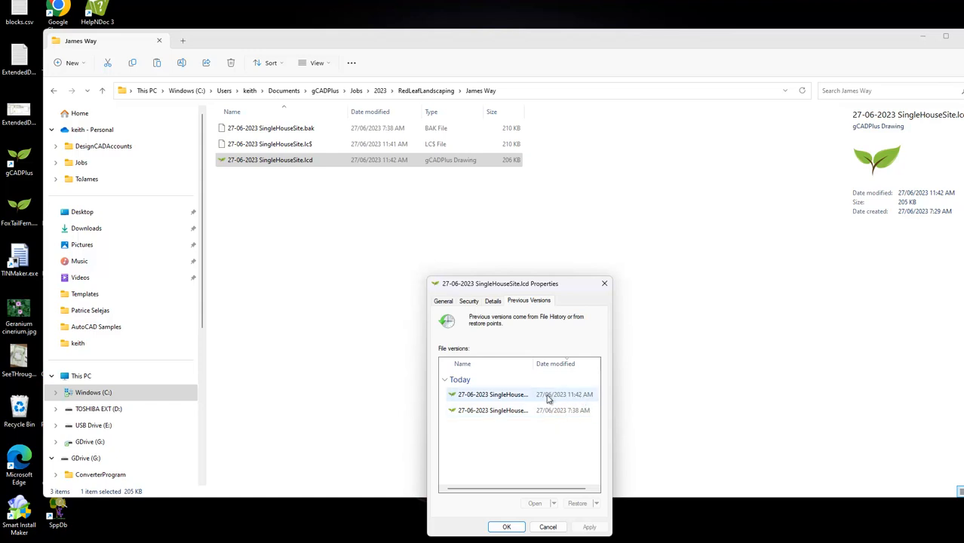